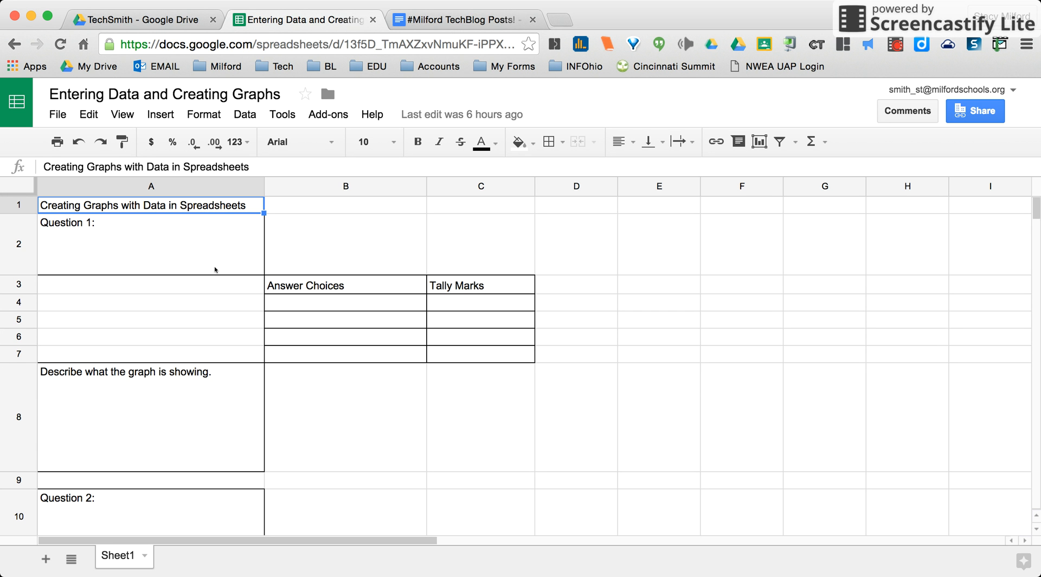
Complete the Question 1 cell A2 by adding "What is your favorite color?" after the existing label.
double_click(161, 223)
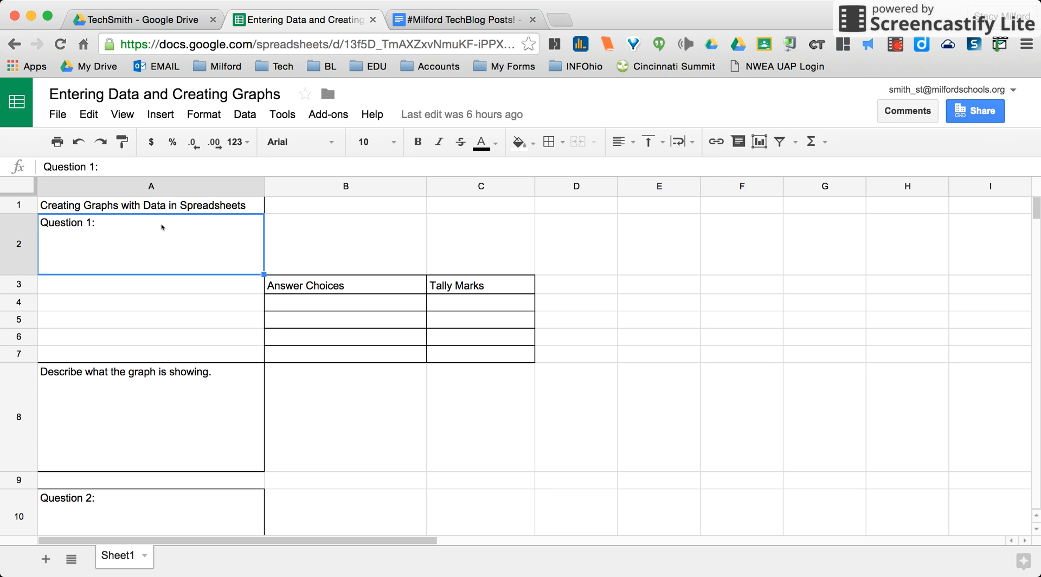
text(Wha)
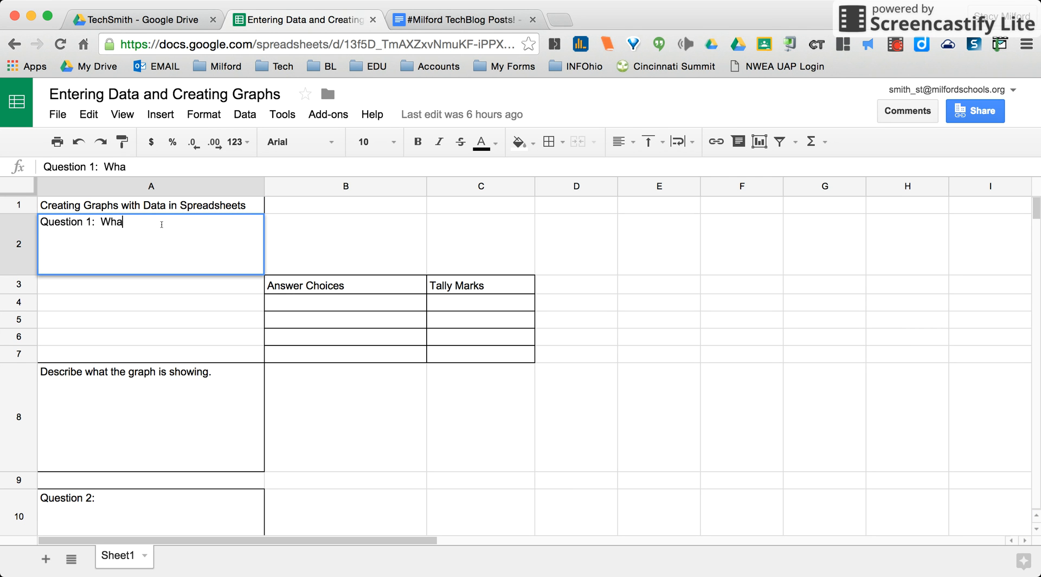
text(t is your favorite color?)
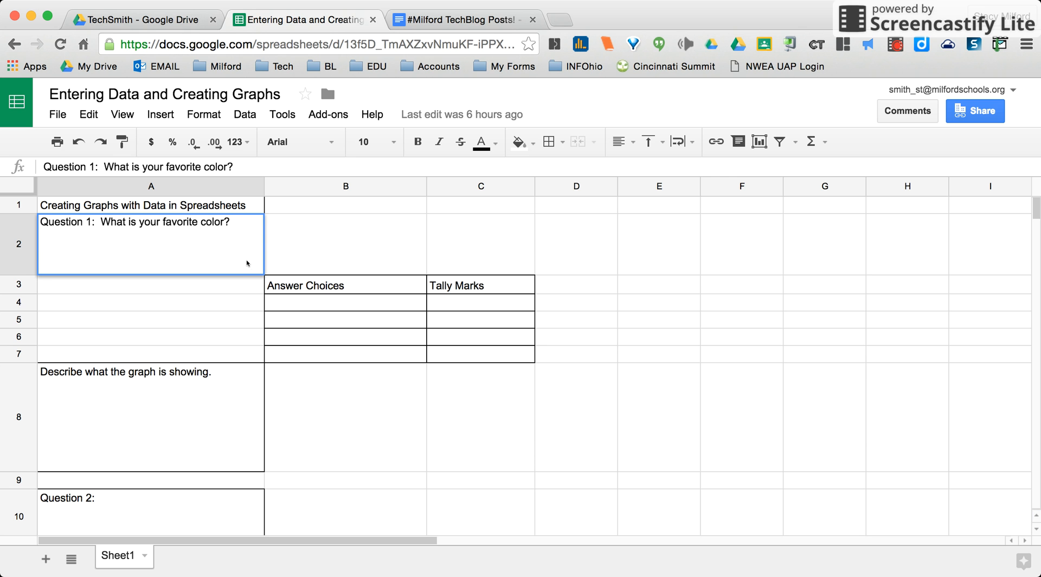
Fill the Question 1 answer choices in B4:B7 with red, blue, green and yellow.
click(310, 301)
text(red)
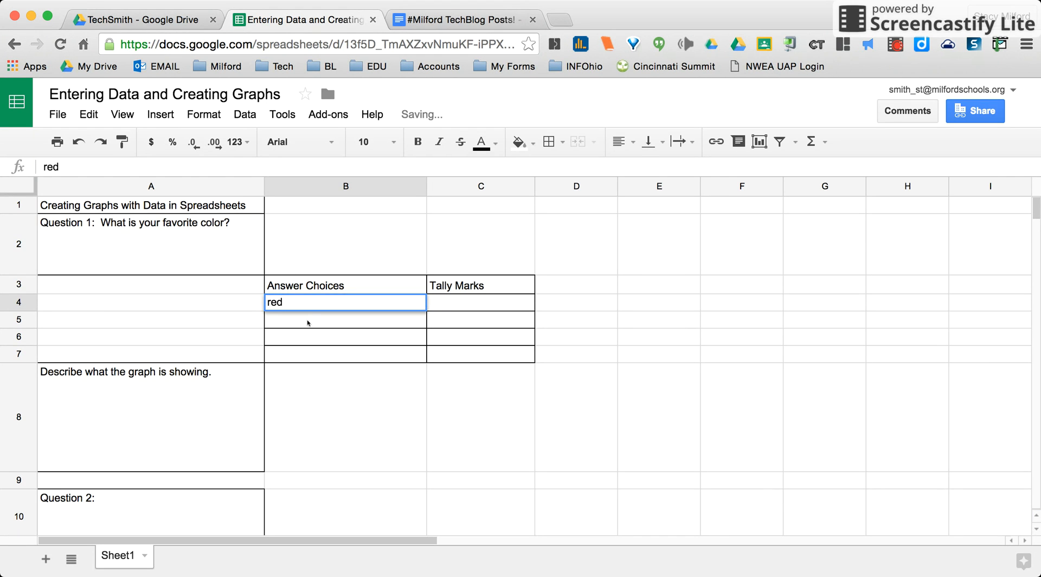
click(307, 320)
text(blue)
click(308, 336)
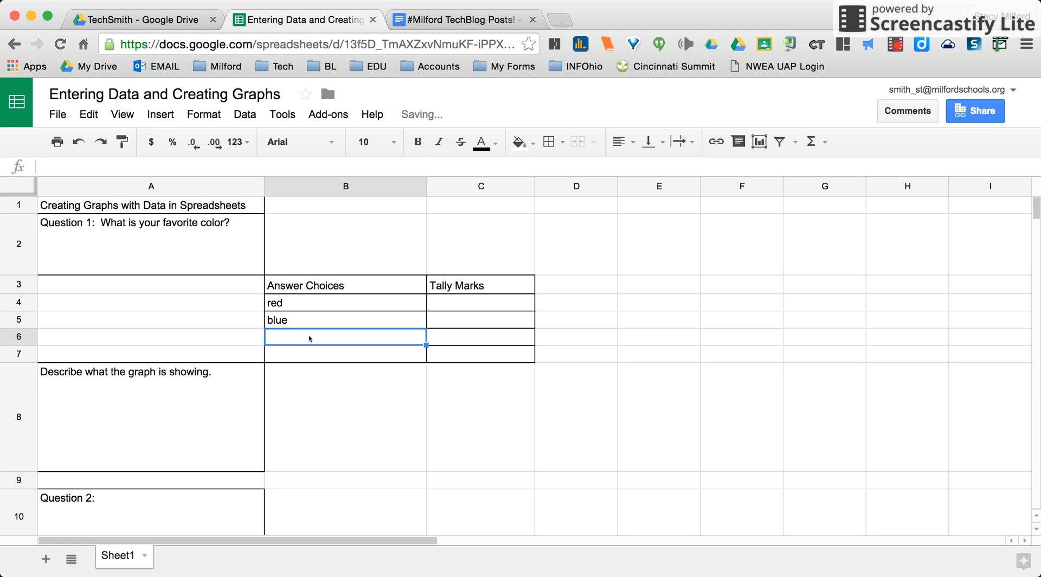
text(green)
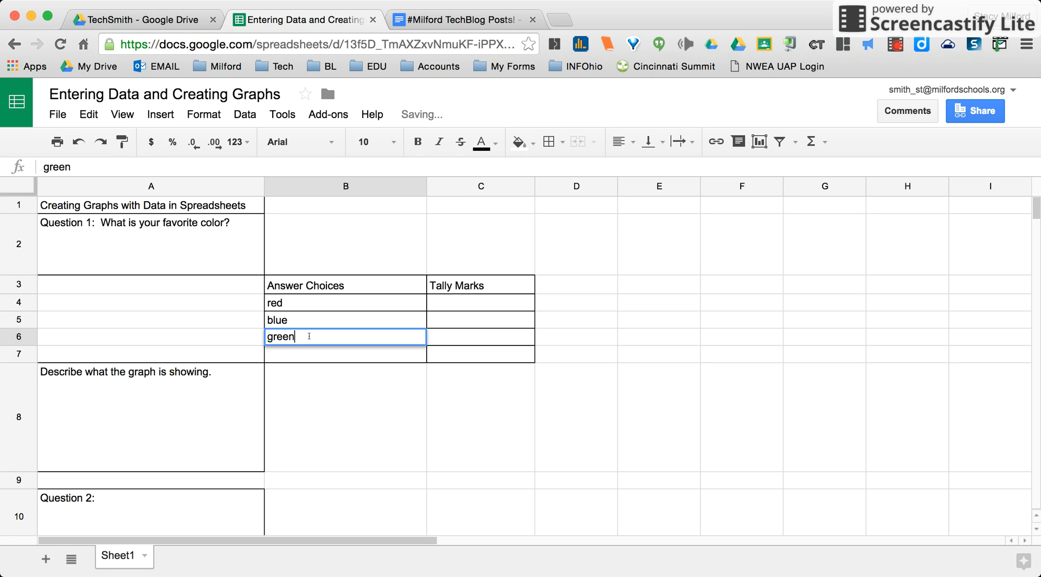
click(313, 357)
text(ye)
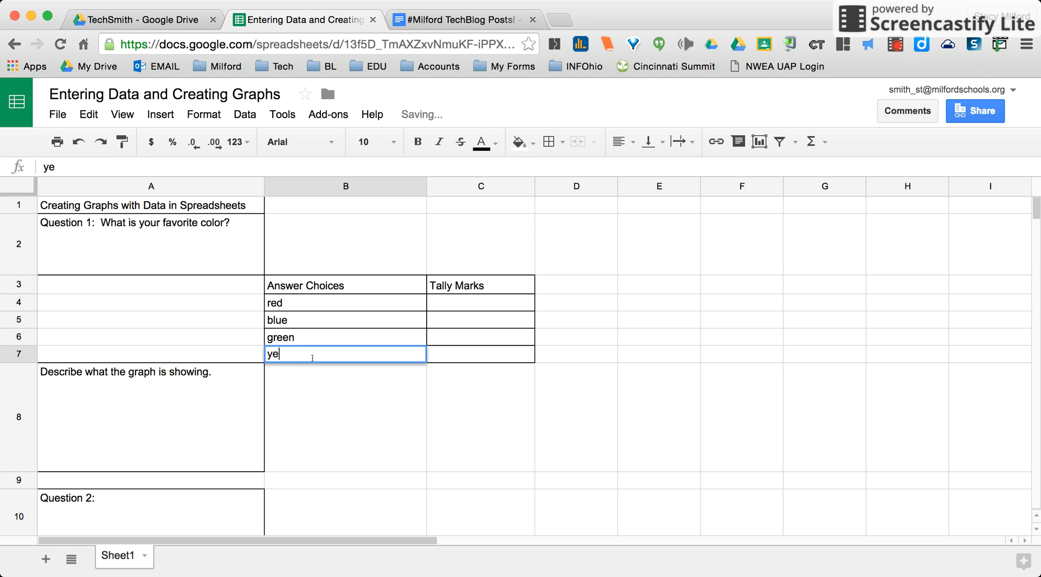
text(llow)
Enter the tally numbers 4, 6, 9 and 1 for the four colors in C4:C7.
click(460, 302)
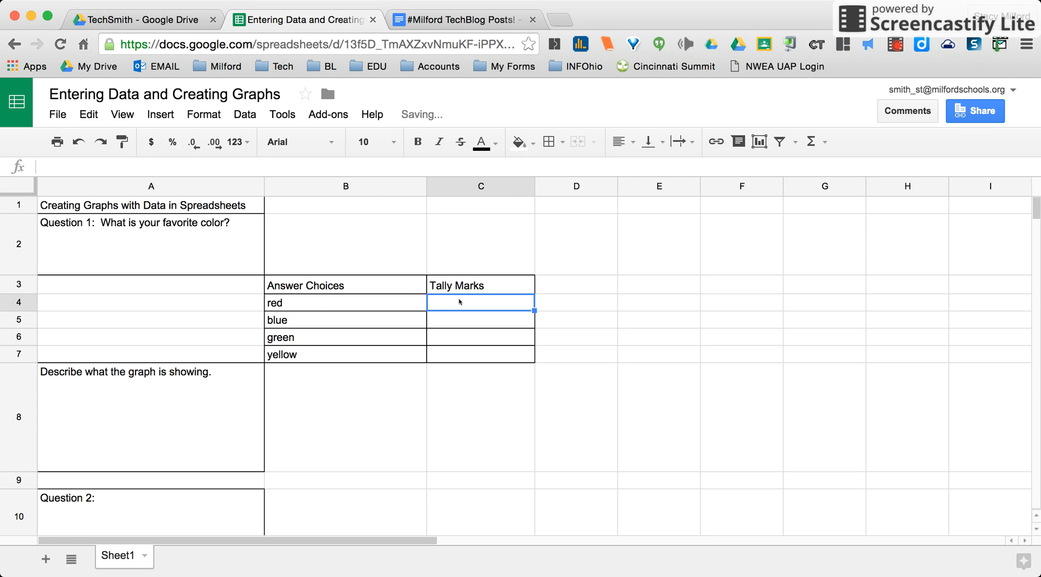
text(4)
key(Return)
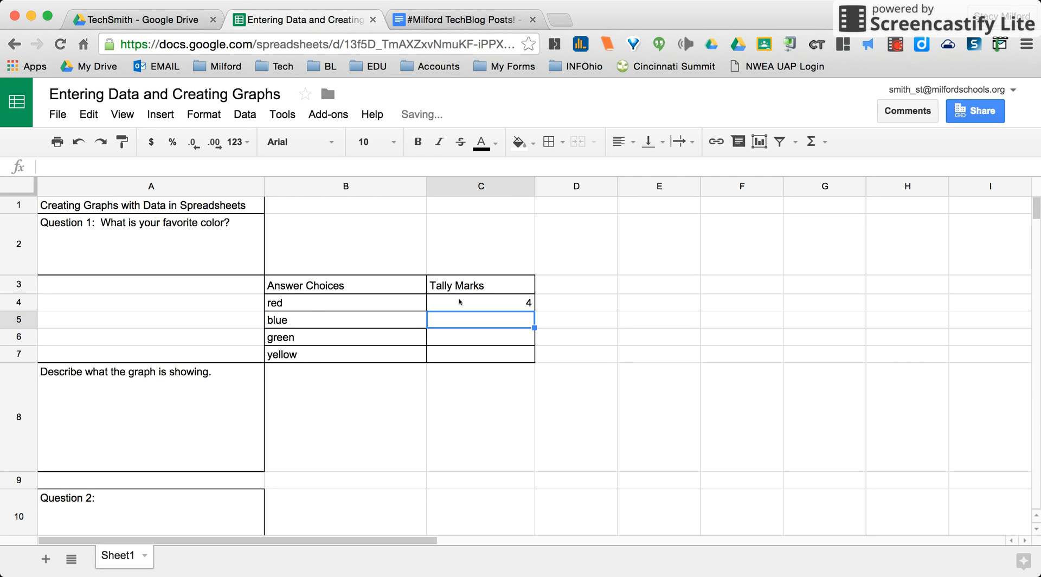
text(6)
key(Return)
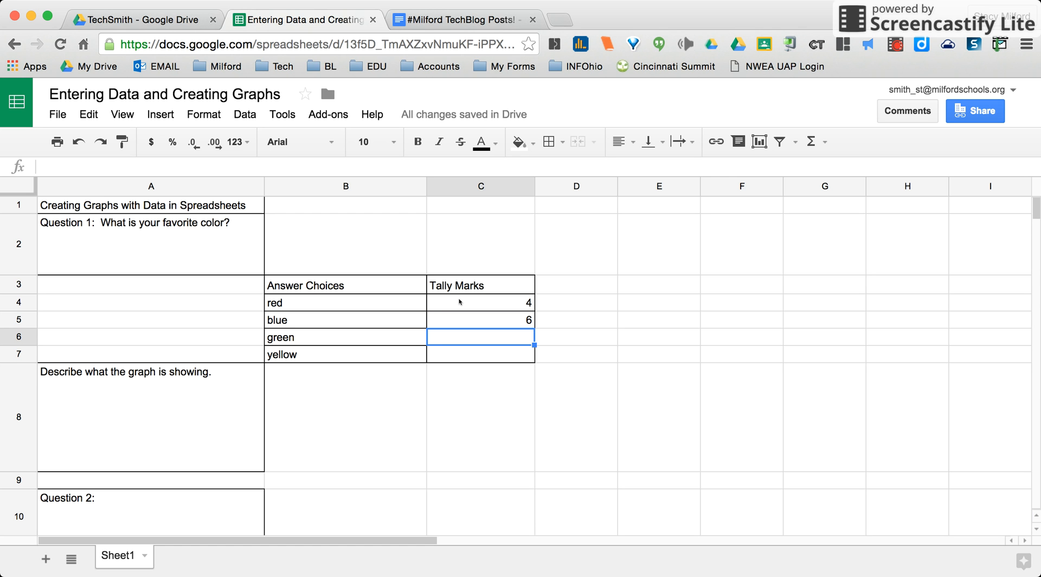
text(9)
key(Return)
text(1)
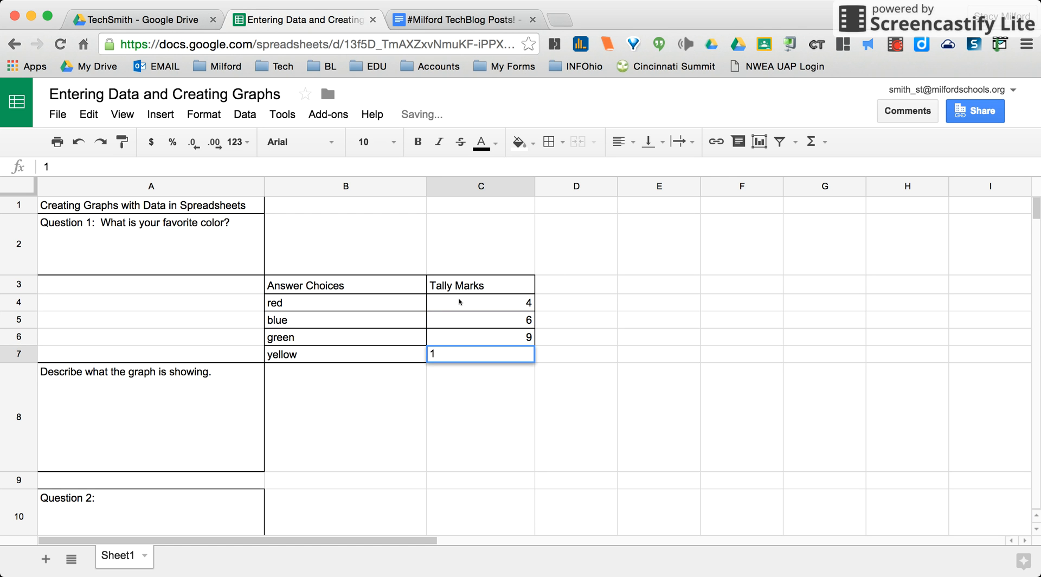
key(Return)
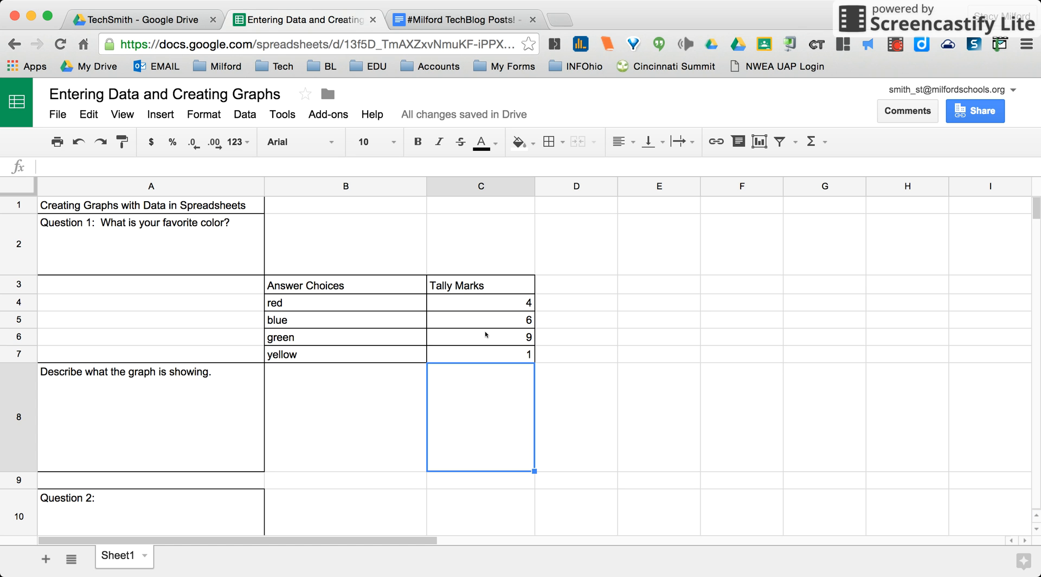
Insert a vertical column chart of the range B4:C7, previewing other recommended chart types such as pie and area before settling on it.
drag(390, 304, 490, 350)
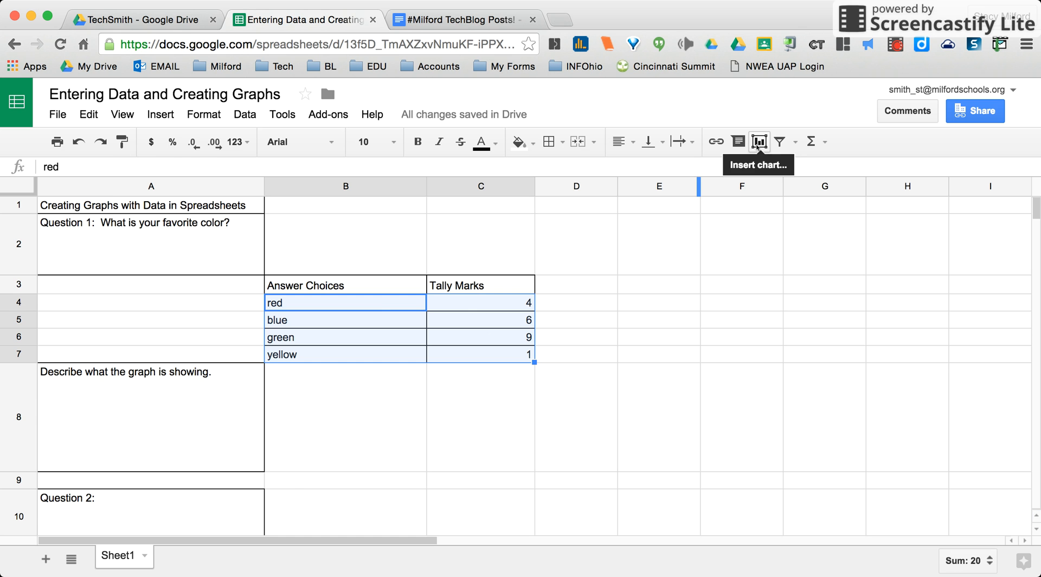
click(175, 116)
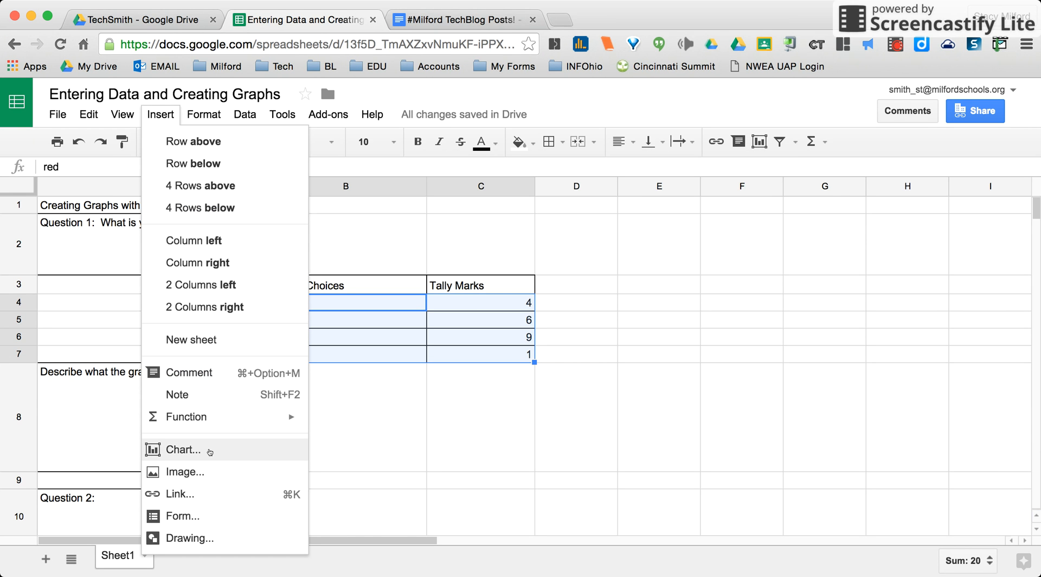
click(770, 99)
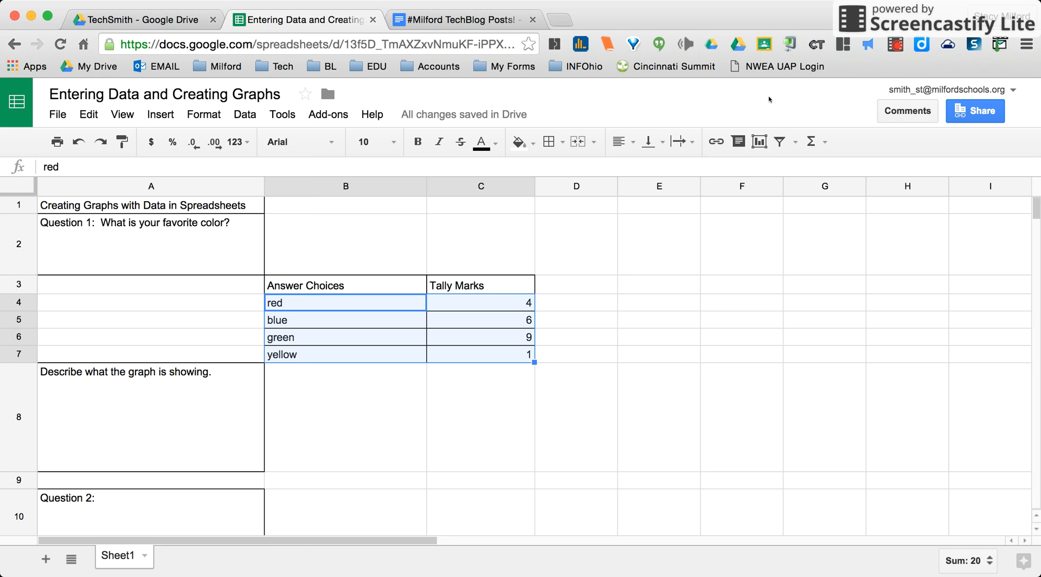
click(758, 142)
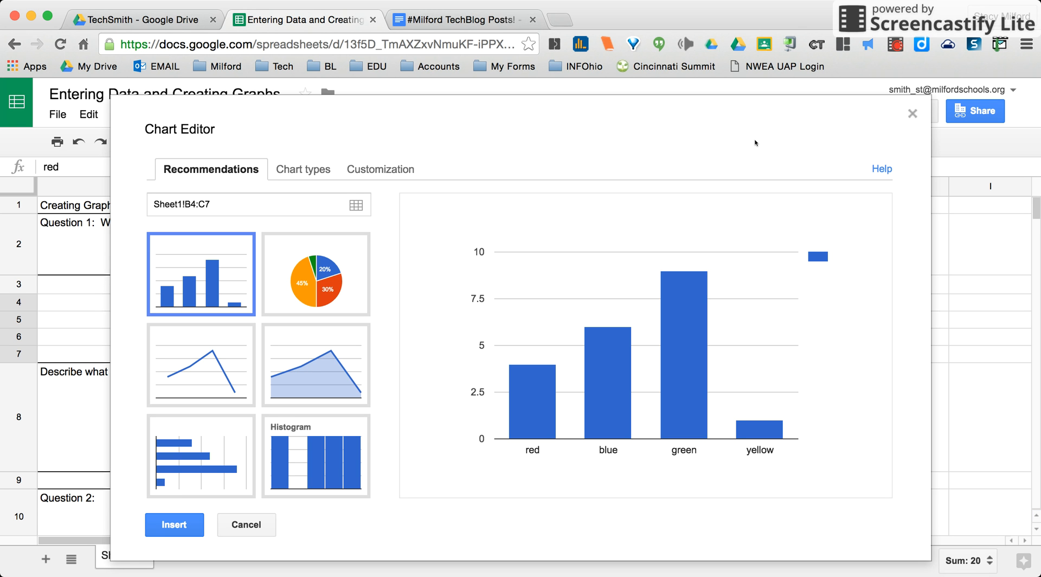
click(327, 281)
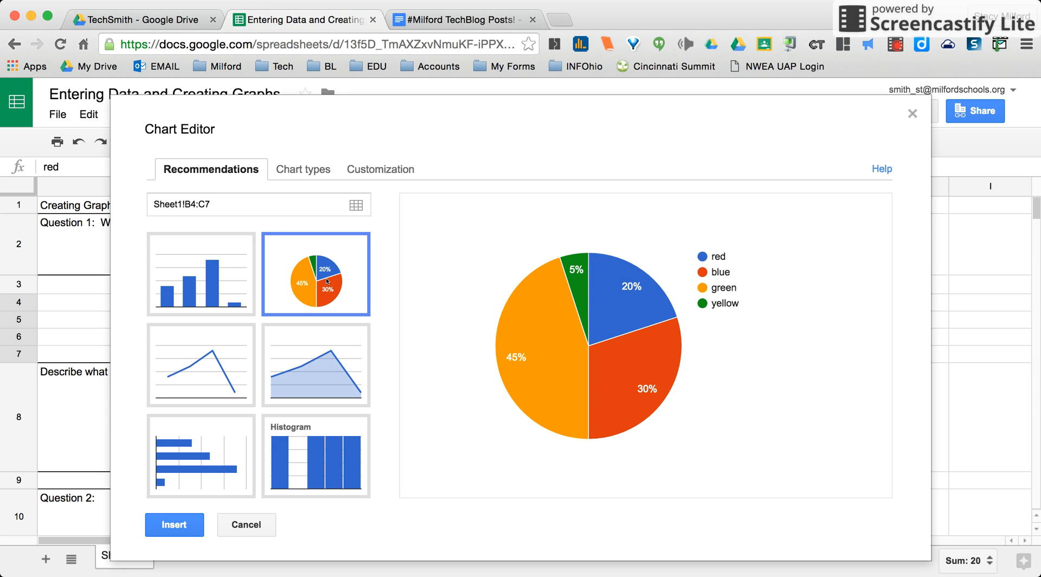
click(239, 282)
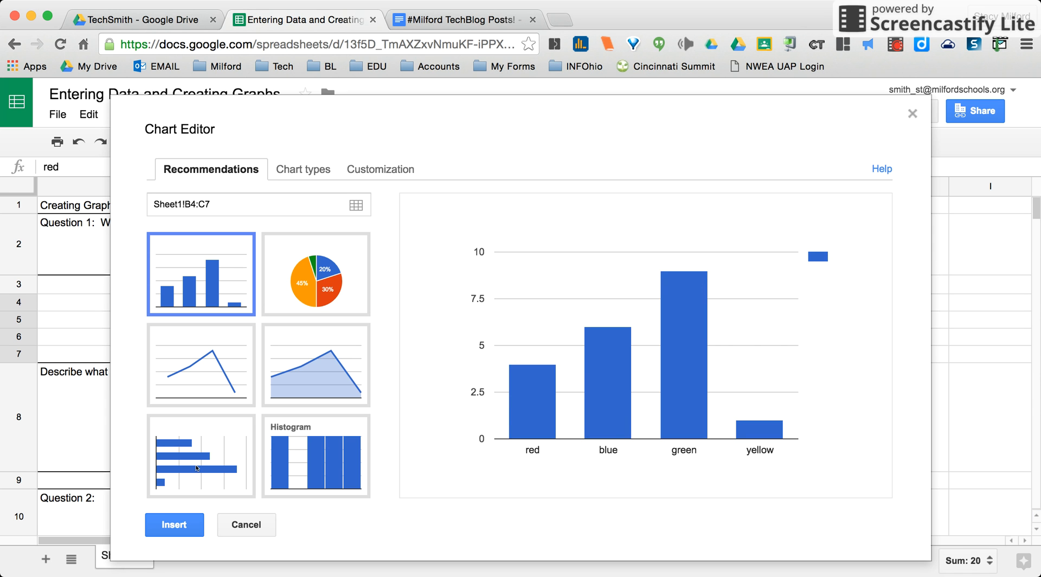
click(196, 467)
click(208, 374)
click(309, 391)
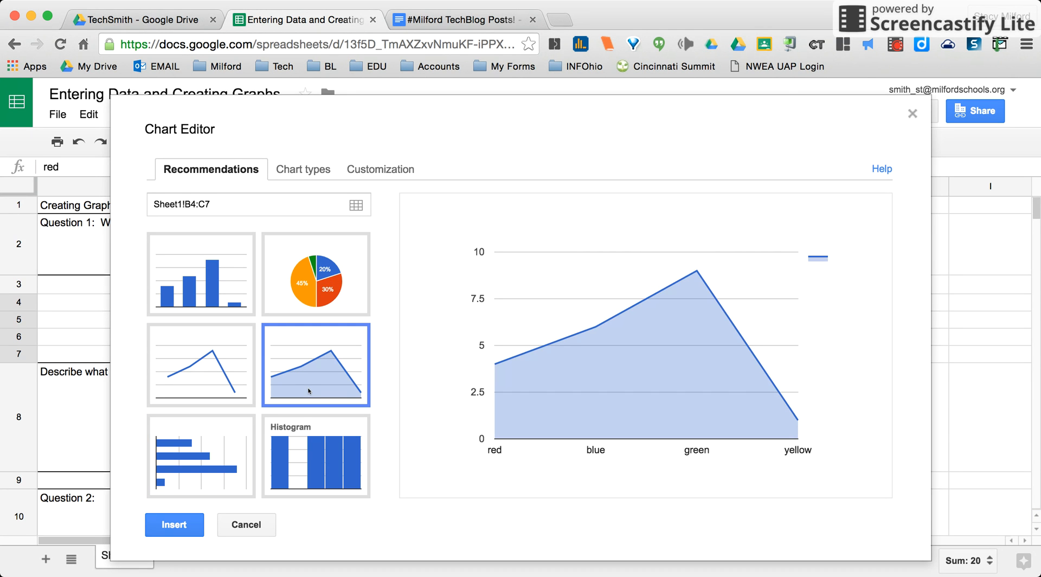
click(235, 297)
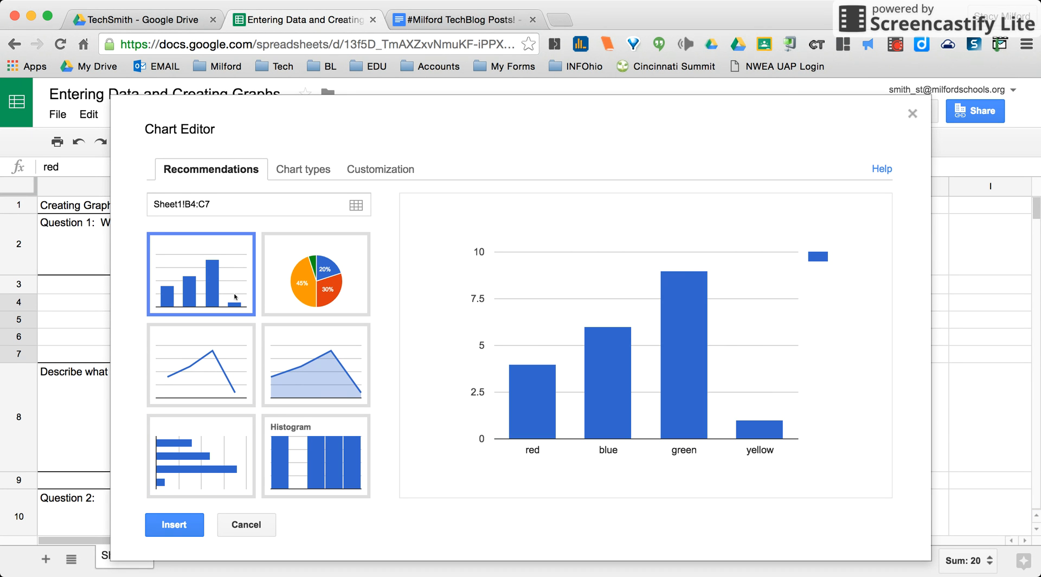
click(175, 525)
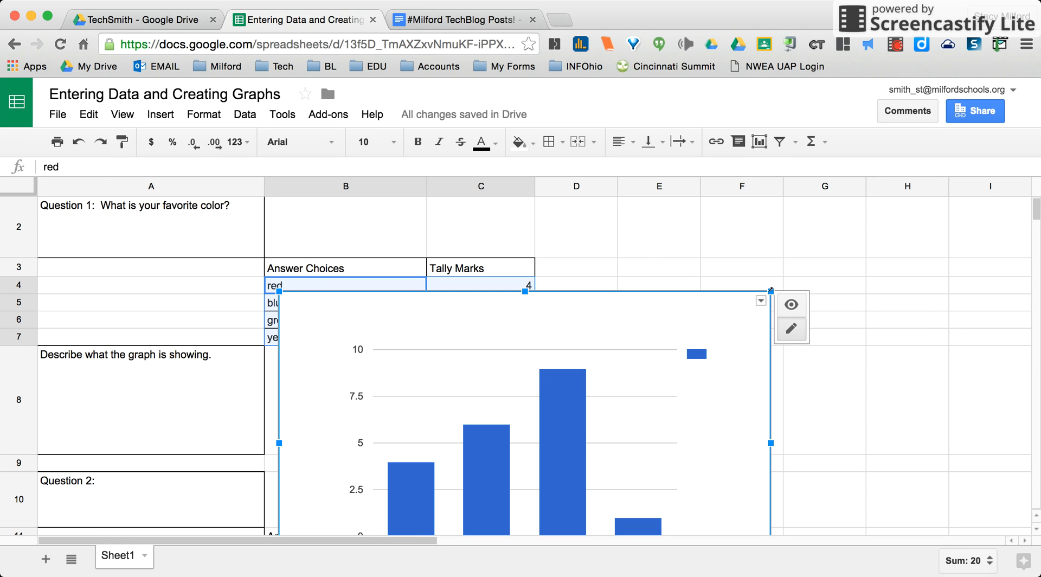
Shrink the column chart and move it into the empty columns E to H beside the Question 1 table.
drag(770, 290, 630, 378)
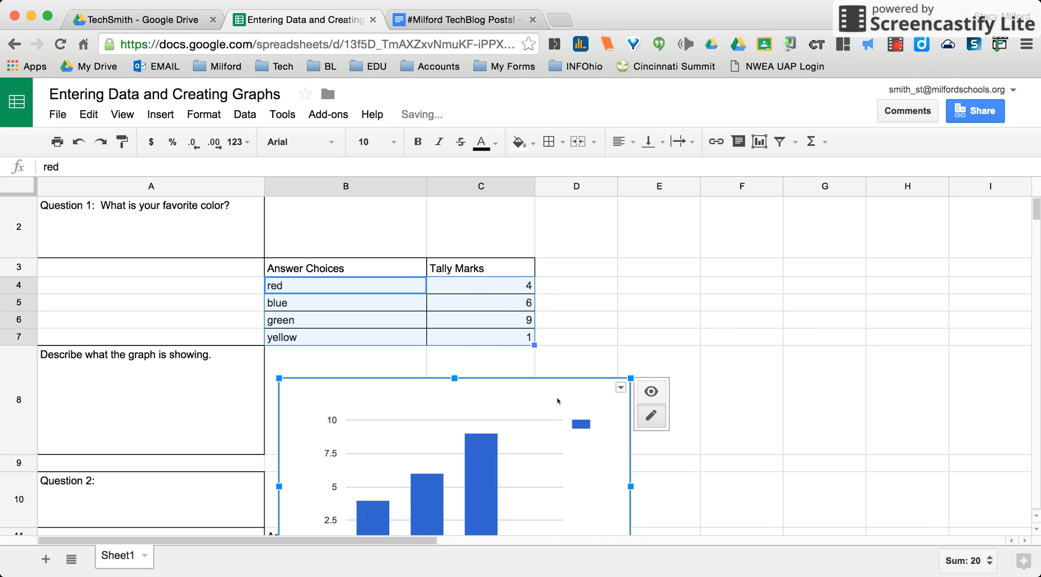
drag(543, 395, 862, 242)
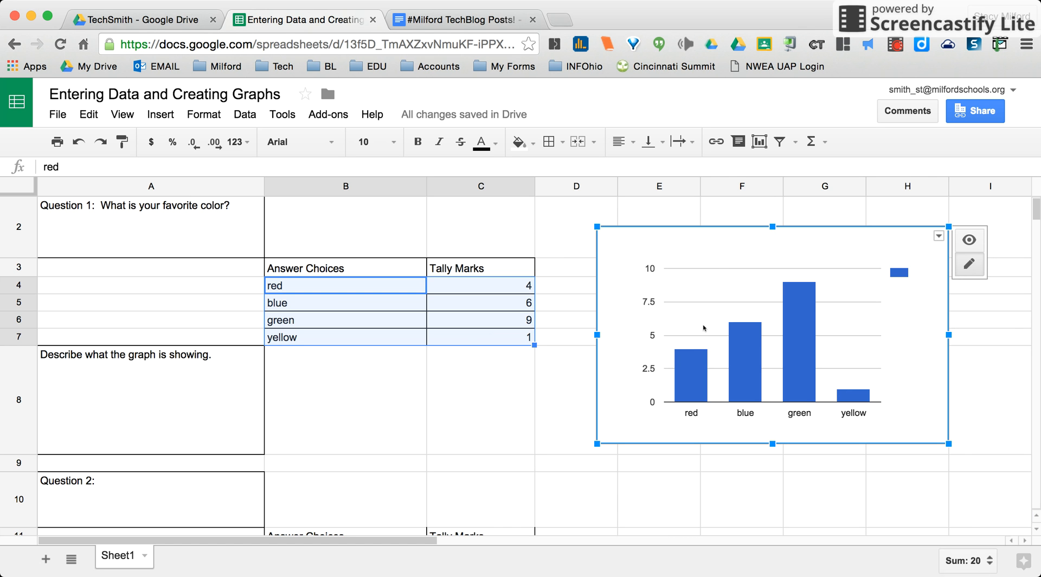
Give the chart the title "Favorite Color" through its advanced edit options and update it.
click(939, 236)
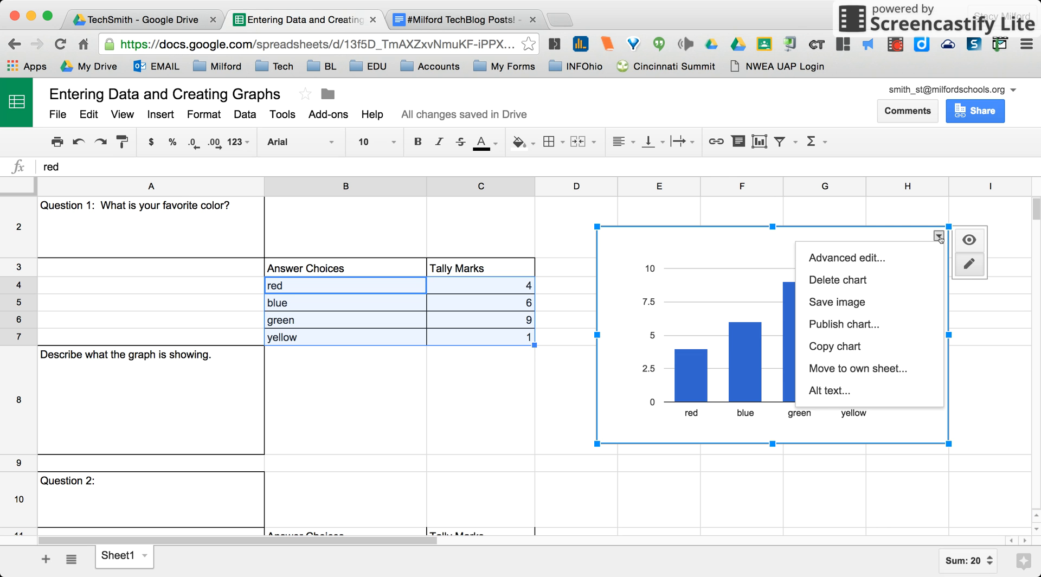
click(865, 258)
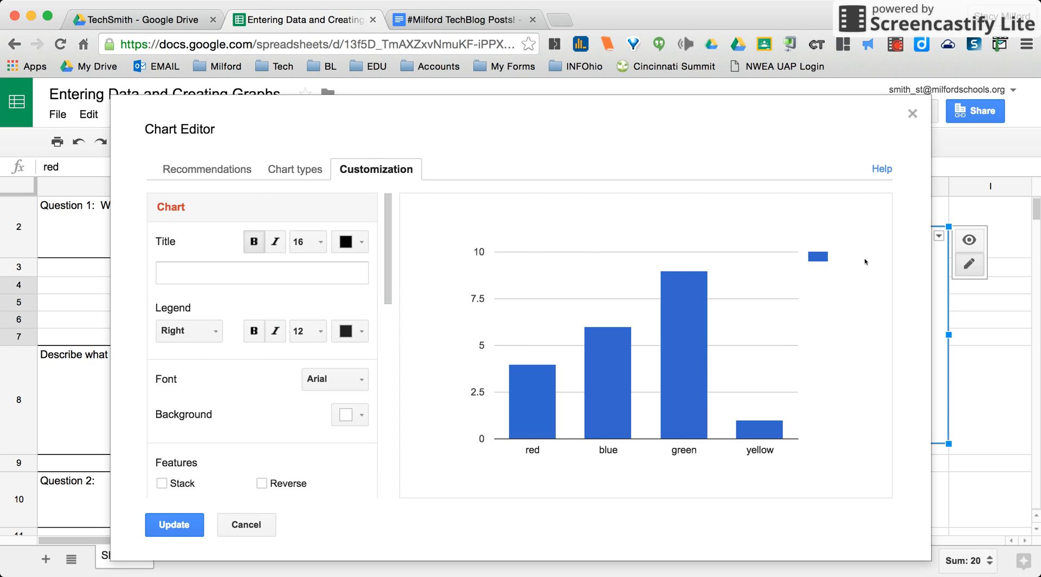
click(285, 275)
text(Favorite Color)
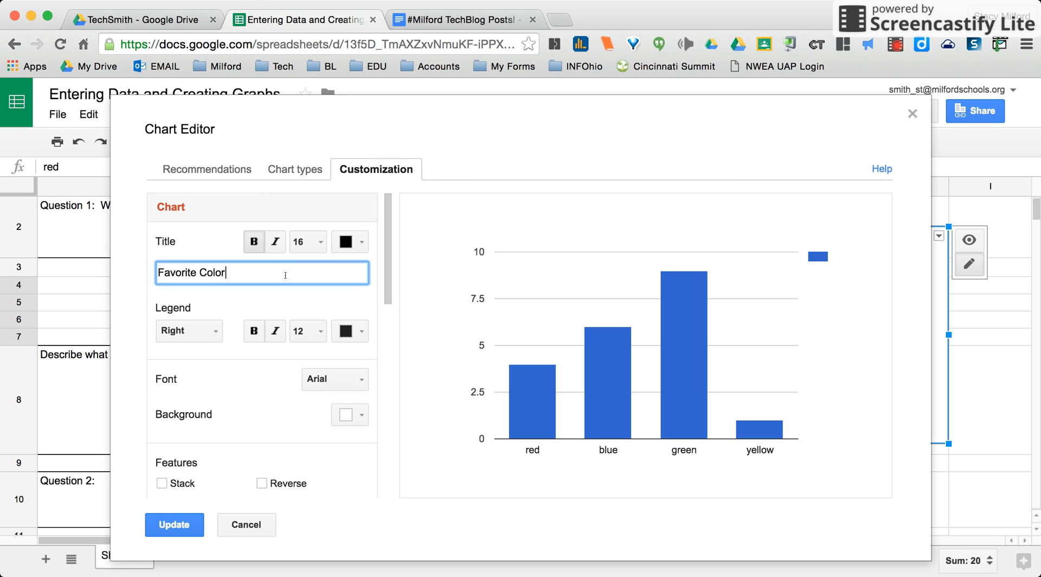
click(184, 523)
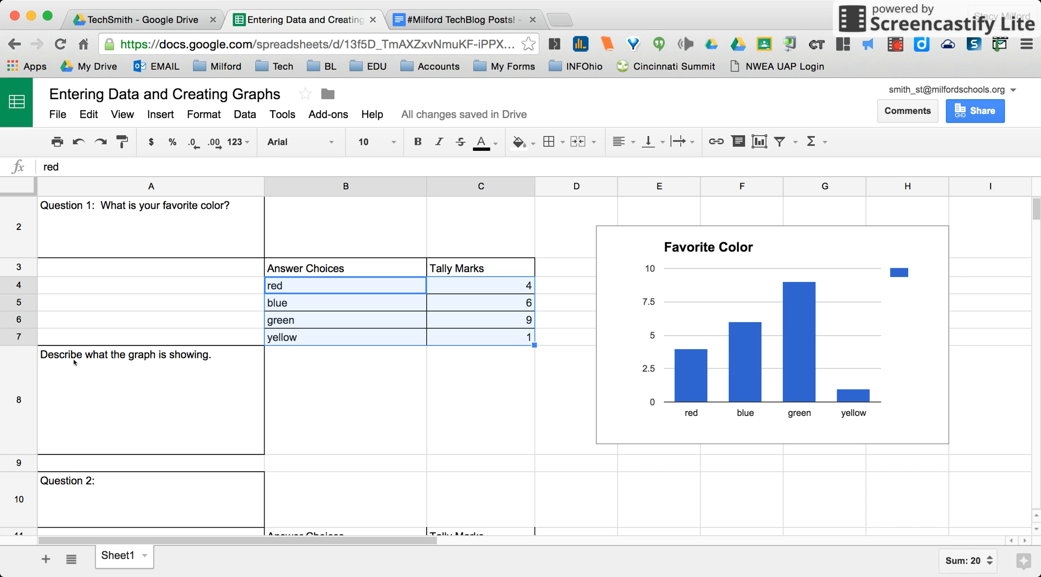
Append "Green was the most popular color." to the description prompt in A8 and make row 8 slightly taller.
click(224, 356)
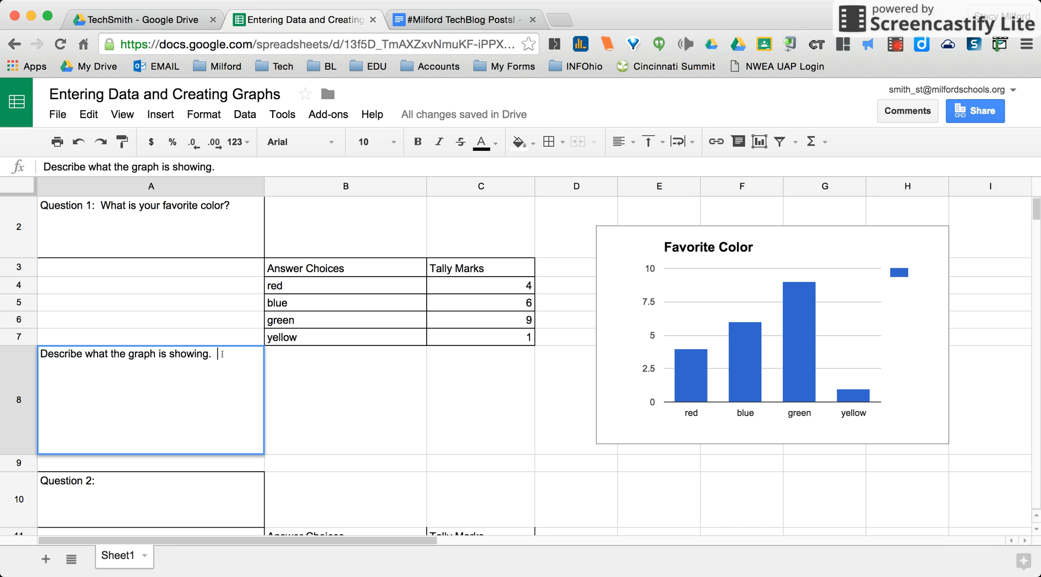
text(Green was the most )
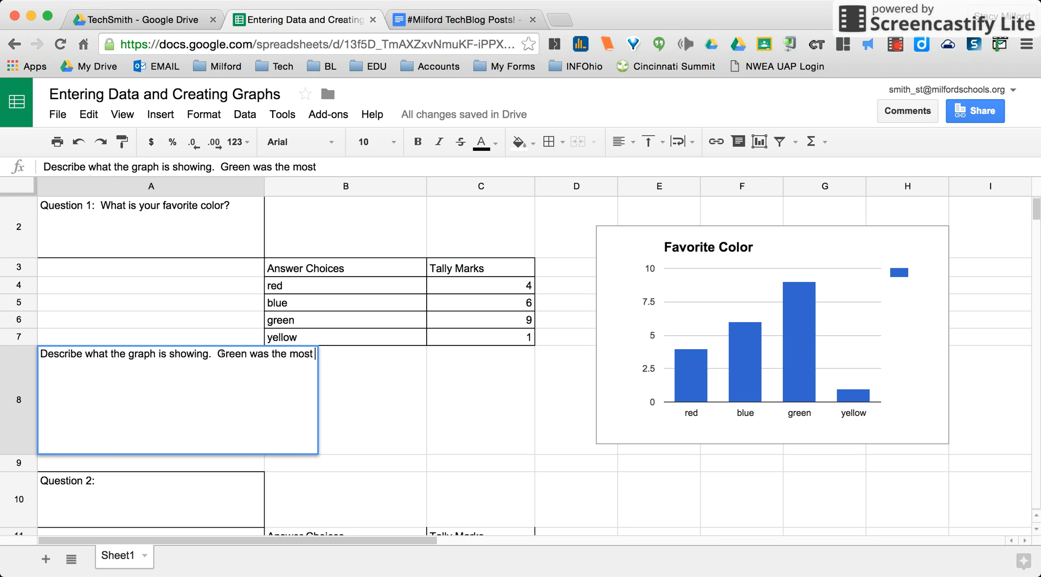
text(popula)
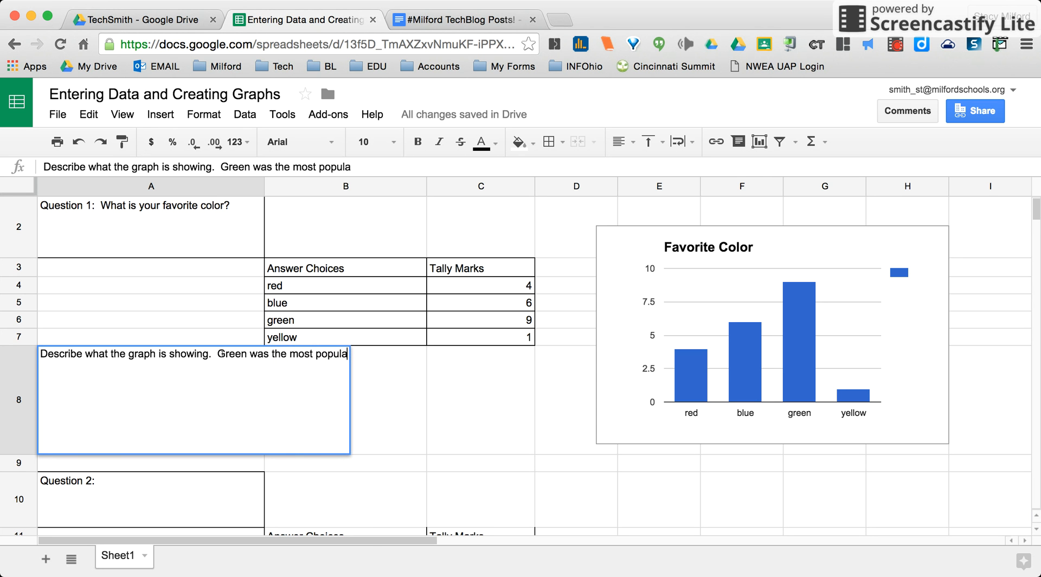
text(r color.)
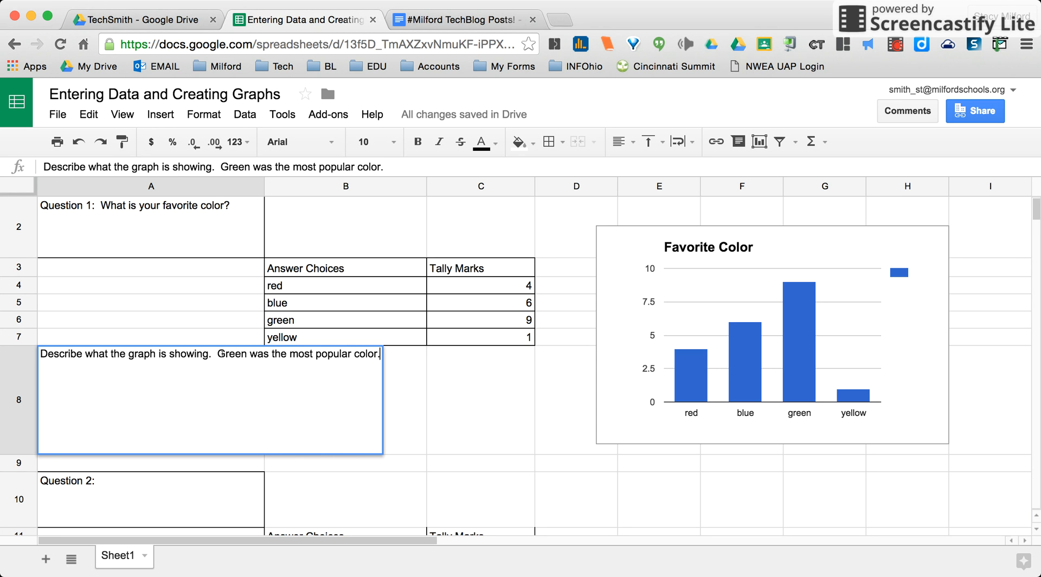
key(Return)
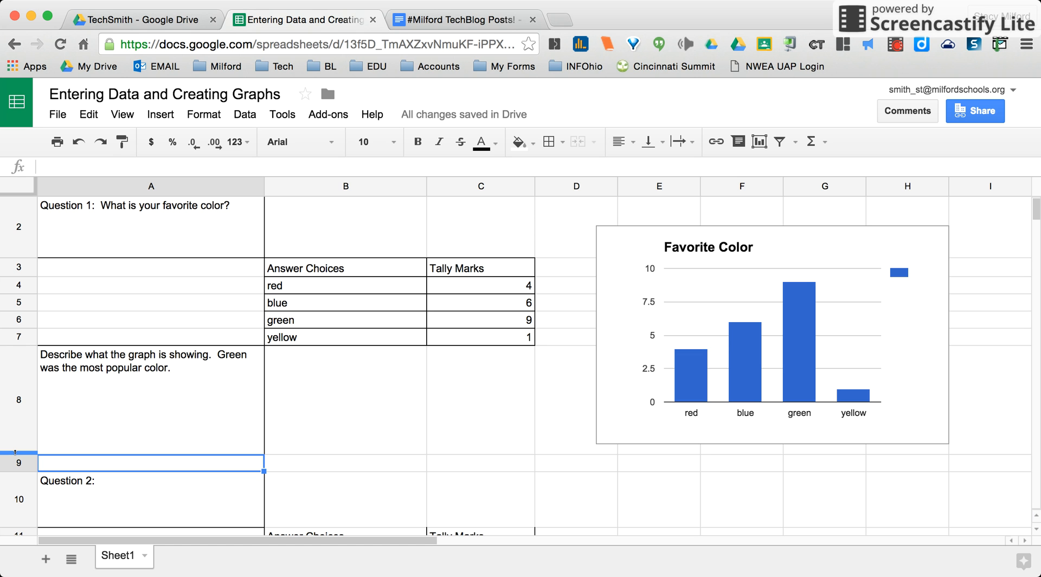
mouse_move(15, 452)
mouse_down()
mouse_move(15, 426)
mouse_move(15, 453)
mouse_up()
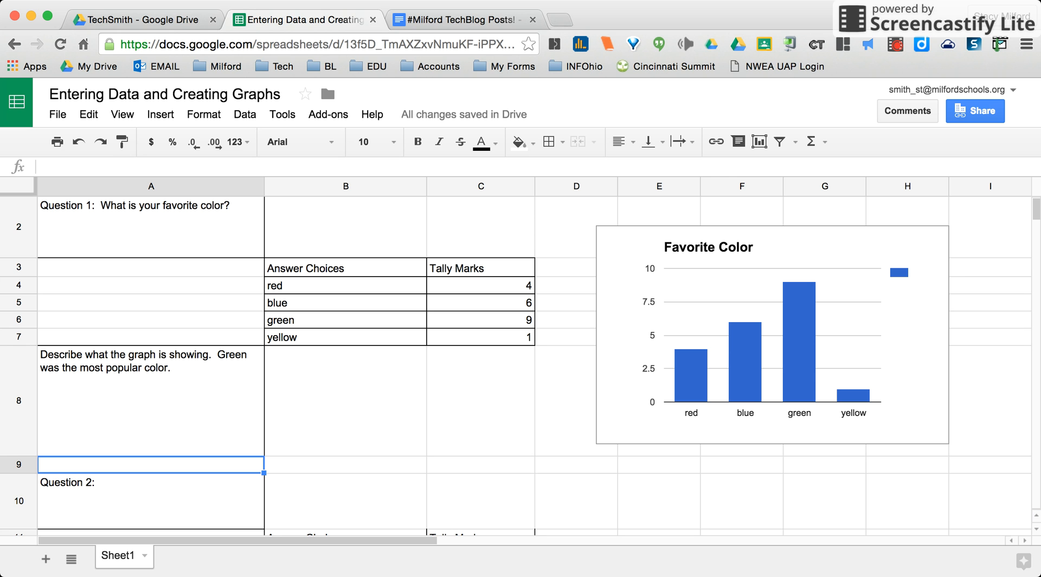
click(58, 114)
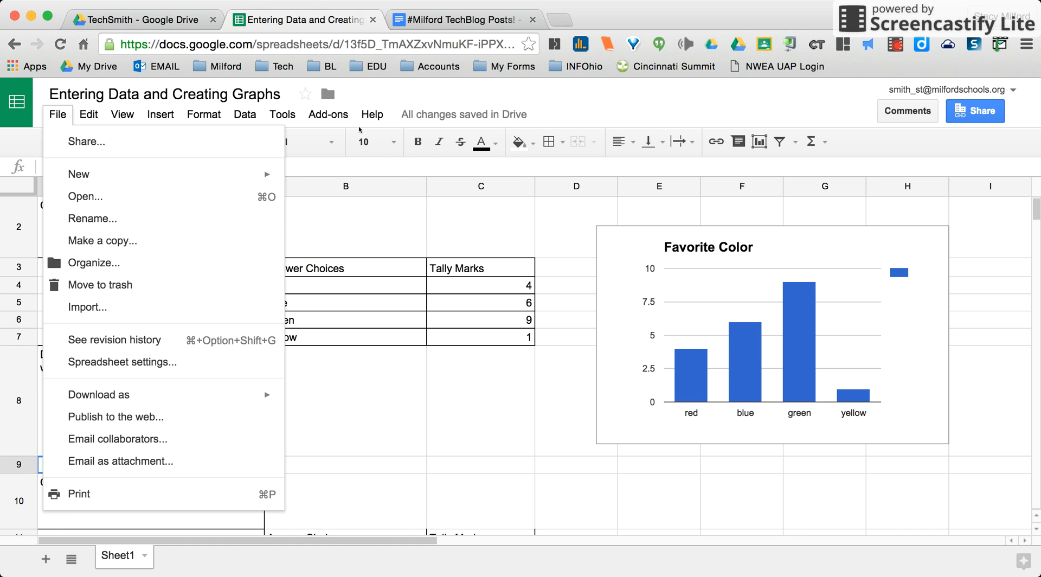
click(396, 98)
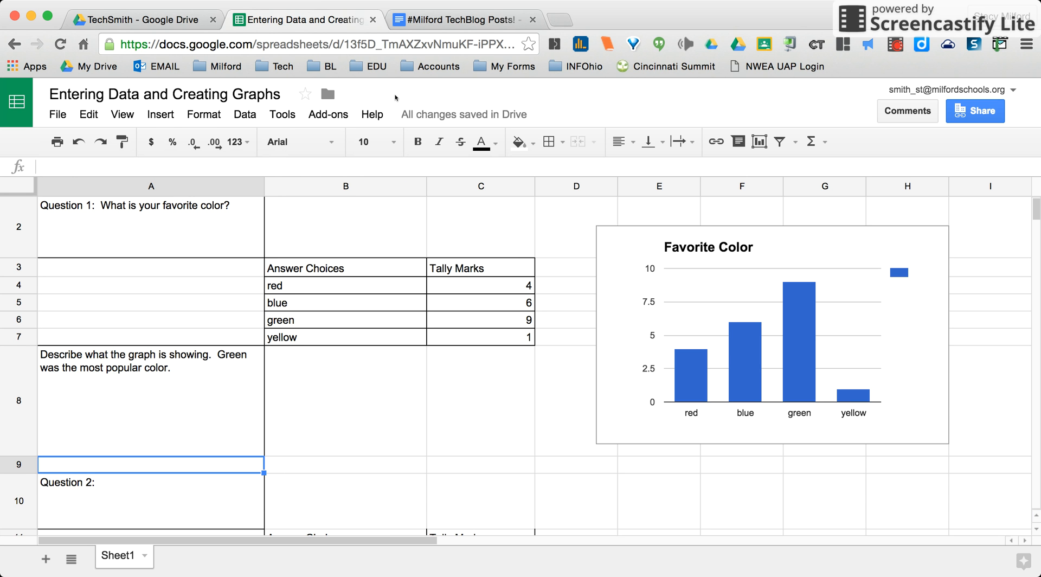